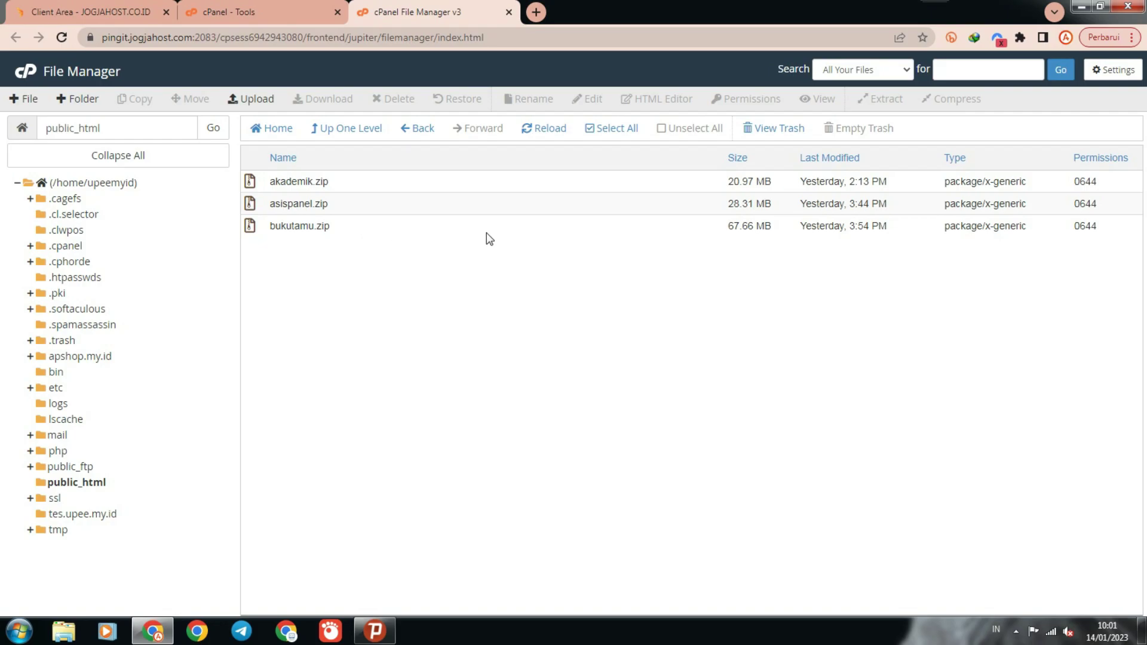
Delete akademik.zip, asispanel.zip and bukutamu.zip from the public_html folder.
left_click(621, 129)
left_click(395, 99)
left_click(514, 351)
left_click(693, 391)
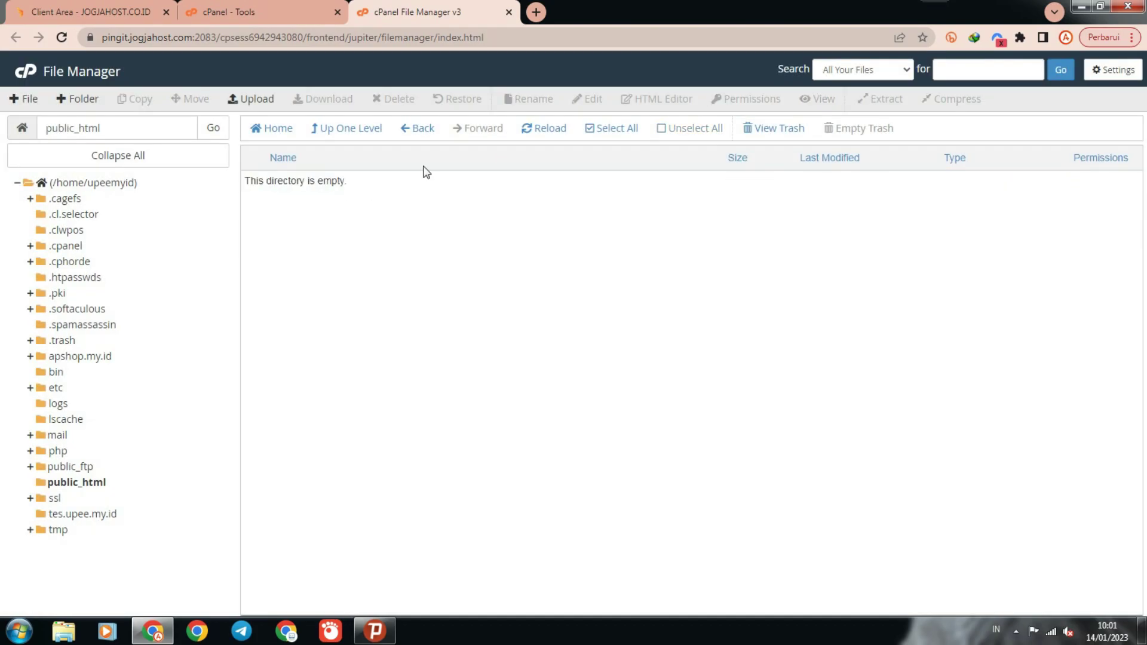
Upload the presensi ZIP archive from the Desktop to the public_html folder.
left_click(263, 101)
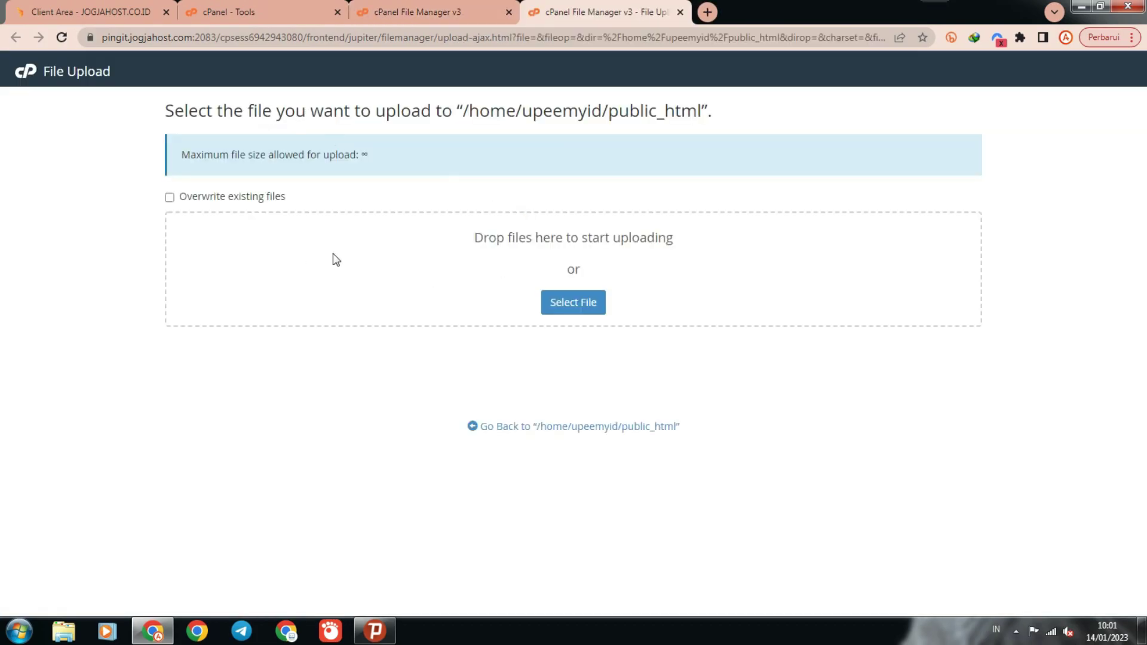
left_click(572, 302)
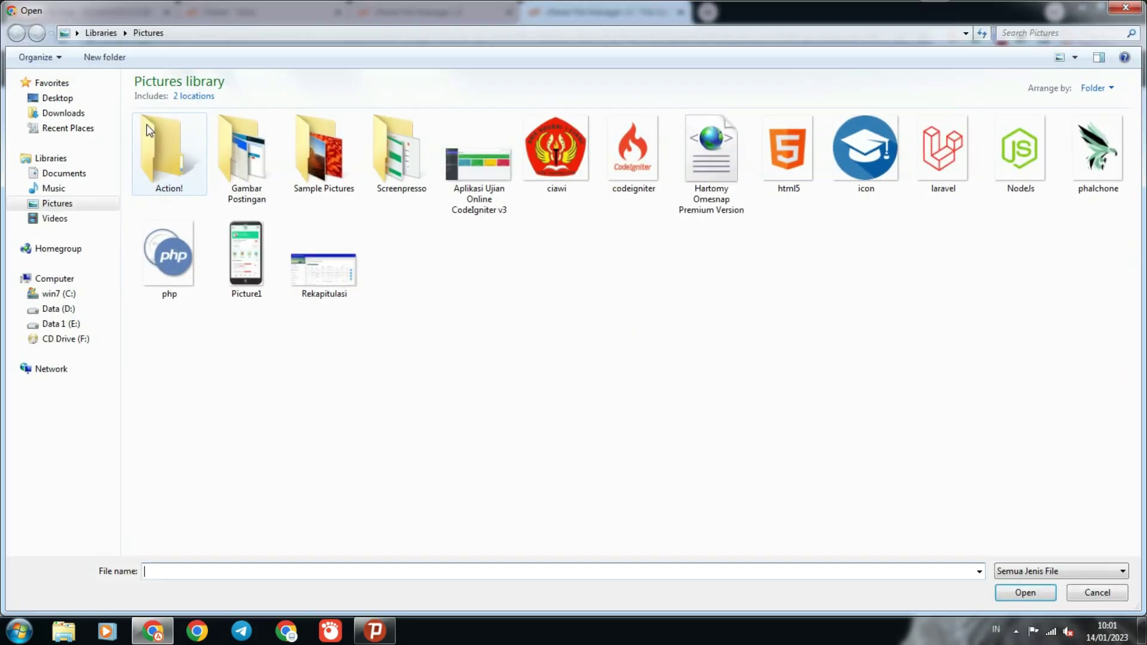
left_click(84, 100)
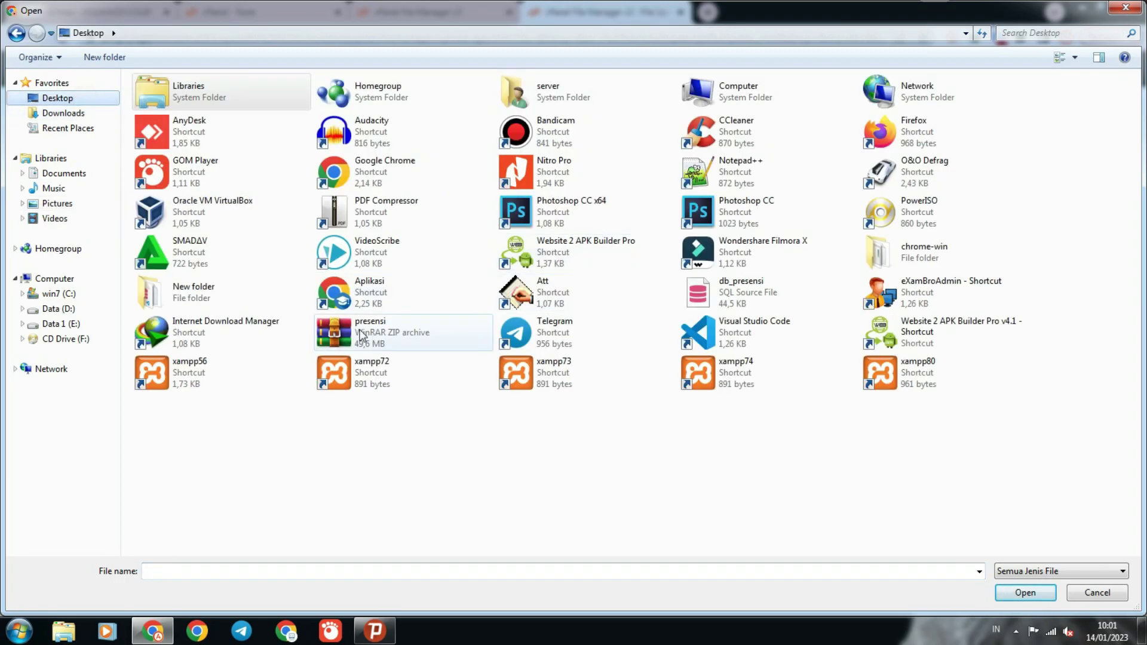
left_click(334, 331)
left_click(1036, 593)
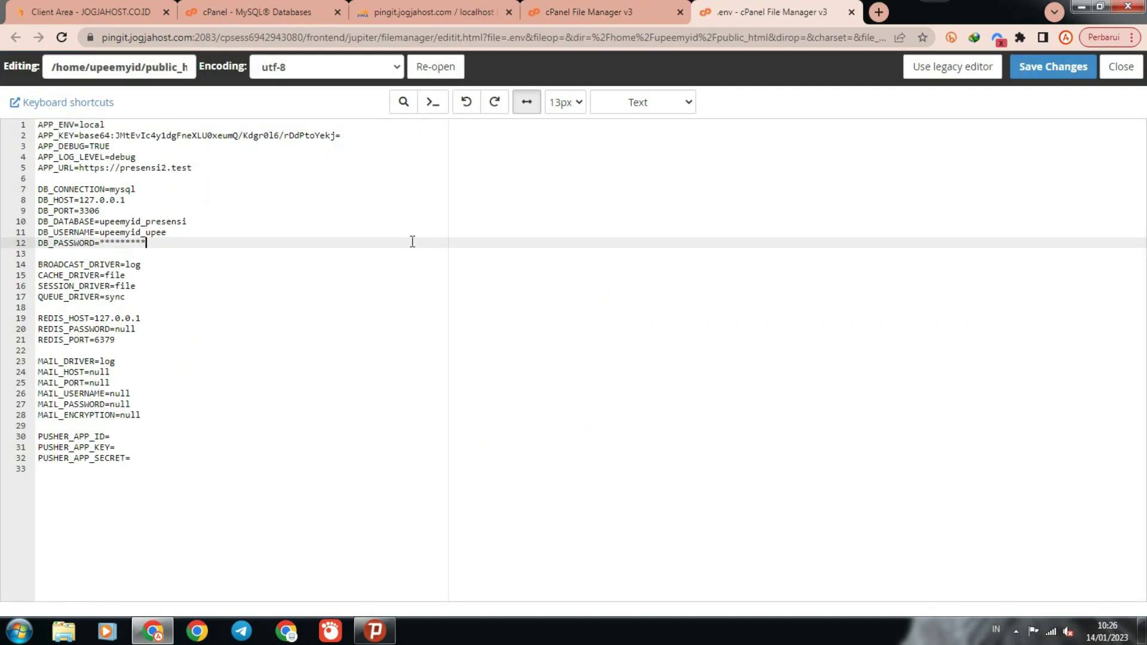
Open database.php from the config folder in public_html for editing and go to its database connections.
left_click(573, 12)
scroll(333, 233, "up", 3)
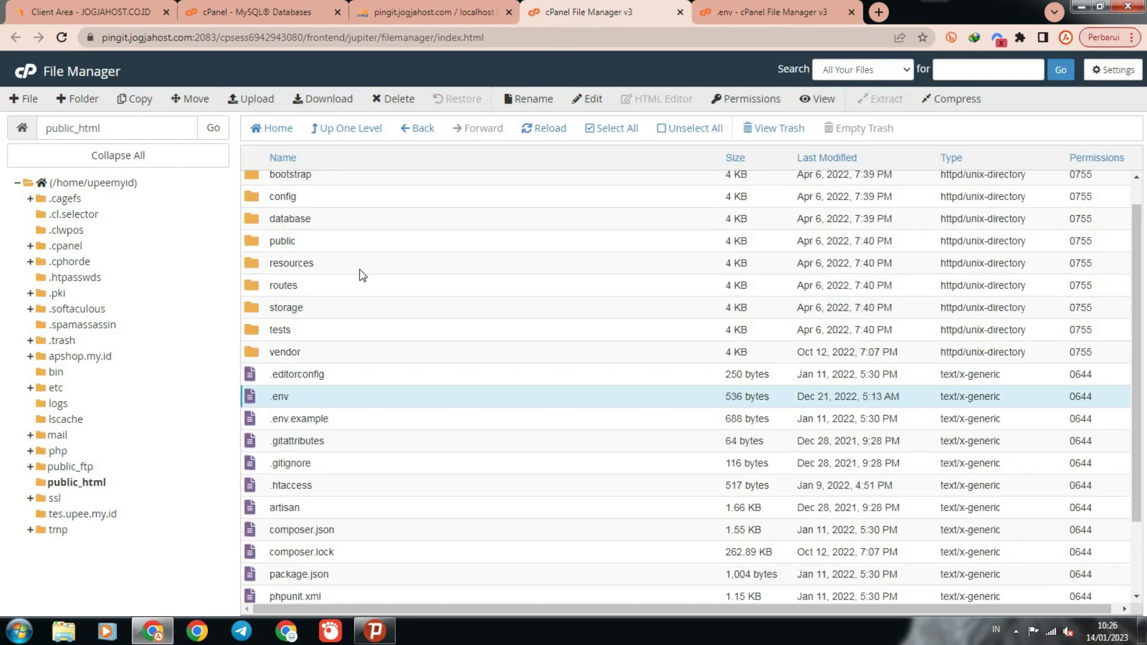
double_click(332, 225)
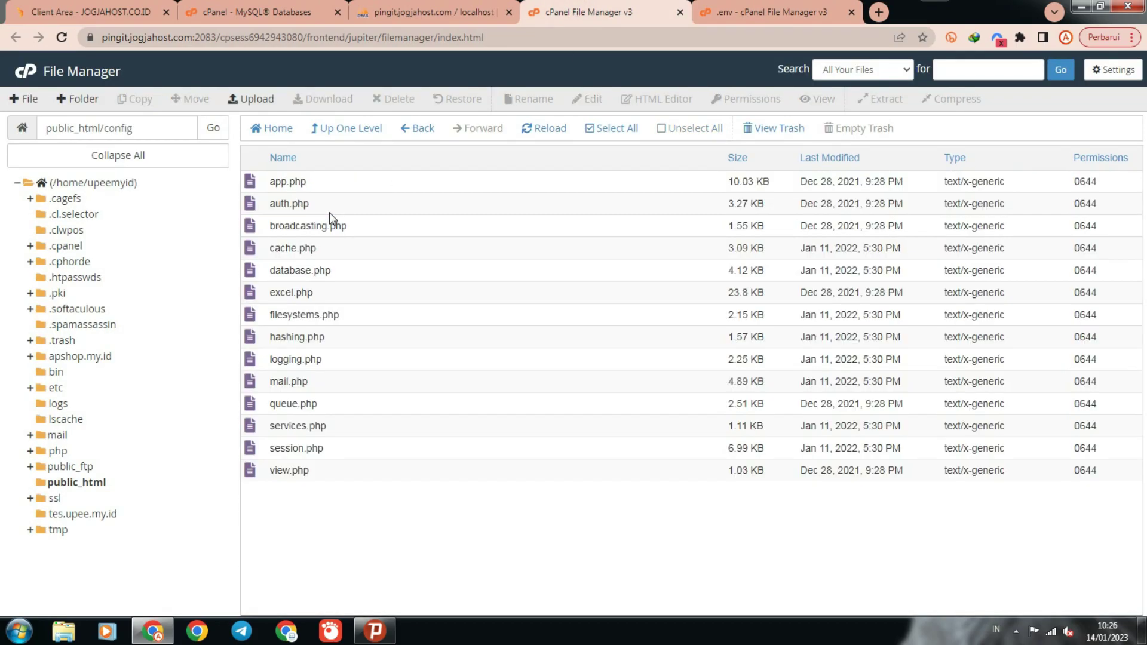
right_click(314, 270)
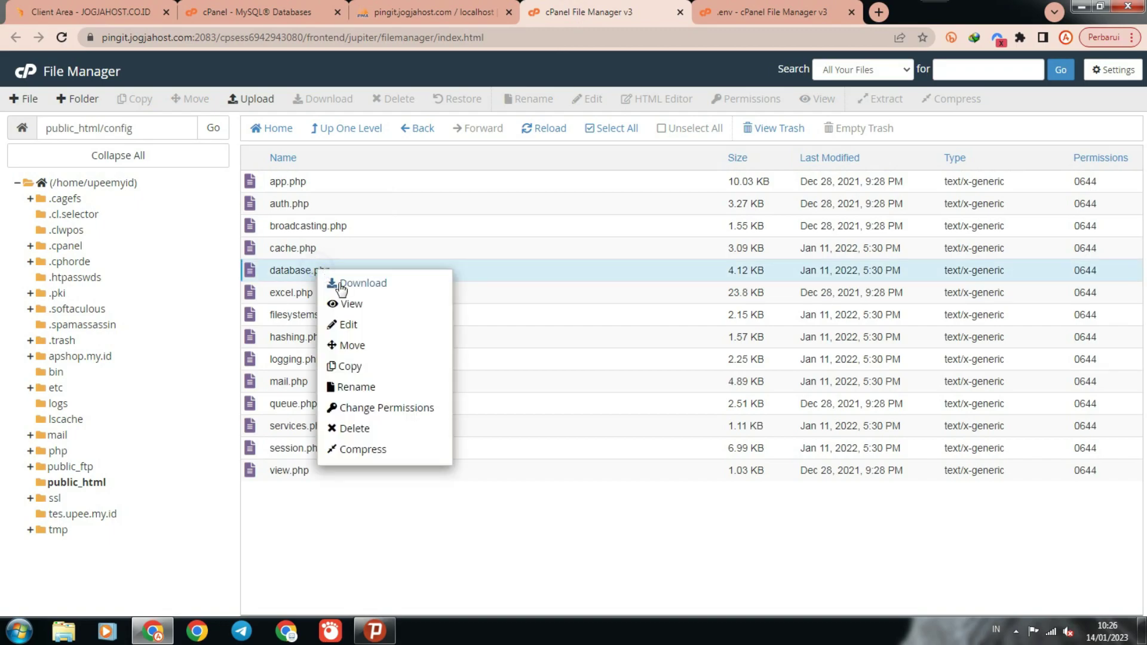
left_click(370, 325)
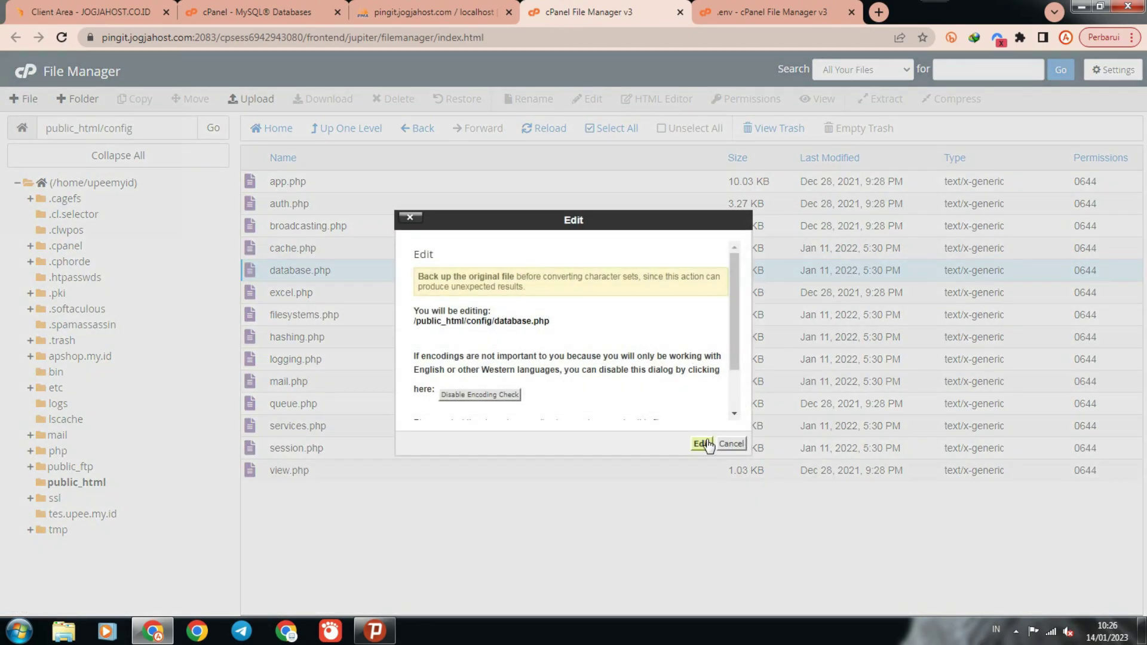
left_click(702, 444)
scroll(597, 395, "down", 5)
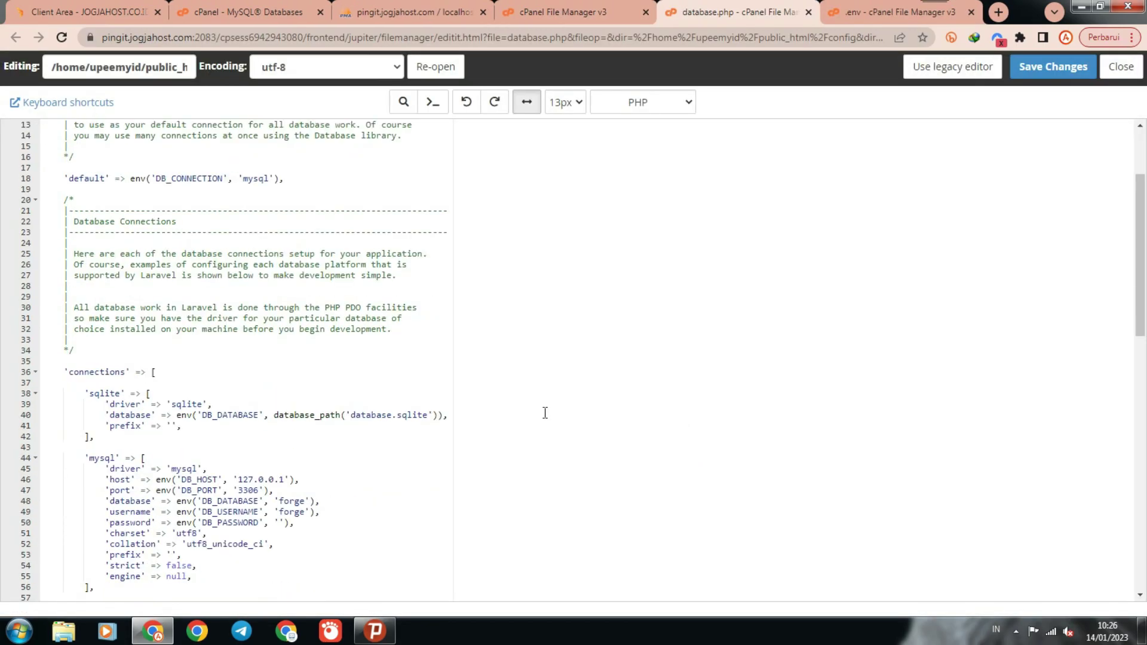
Copy the DB_DATABASE value from .env into the mysql connection's database default in database.php, making it upeemyid_presensi.
left_click(848, 12)
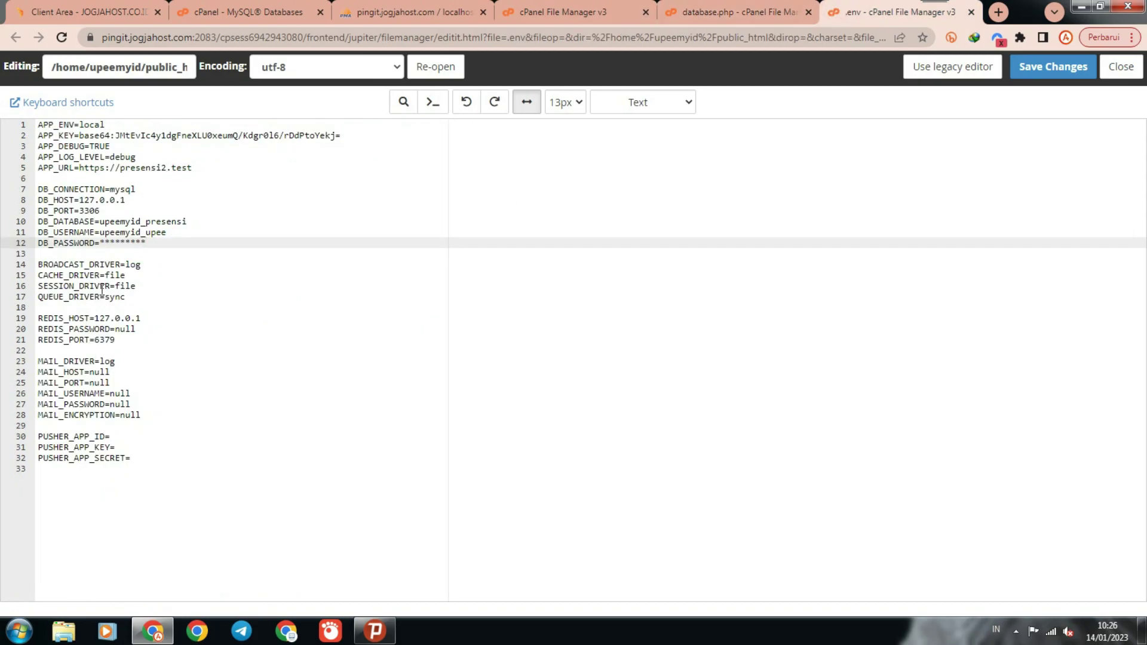
left_click_drag(100, 221, 126, 221)
left_click_drag(197, 221, 215, 222)
key("ctrl+c")
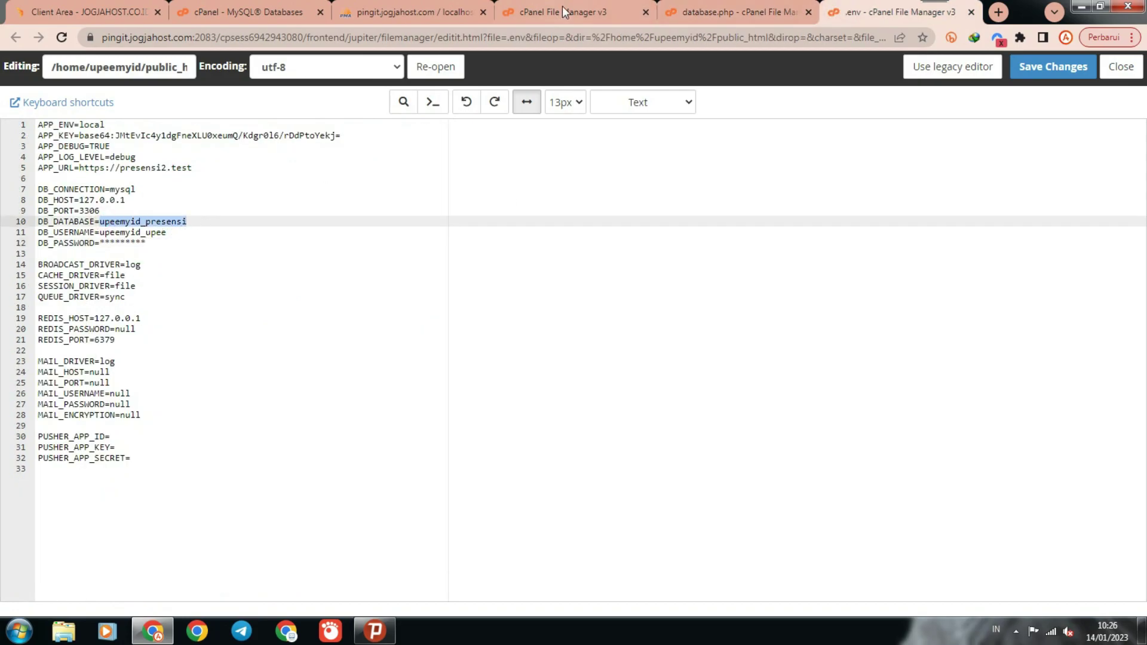
left_click(731, 11)
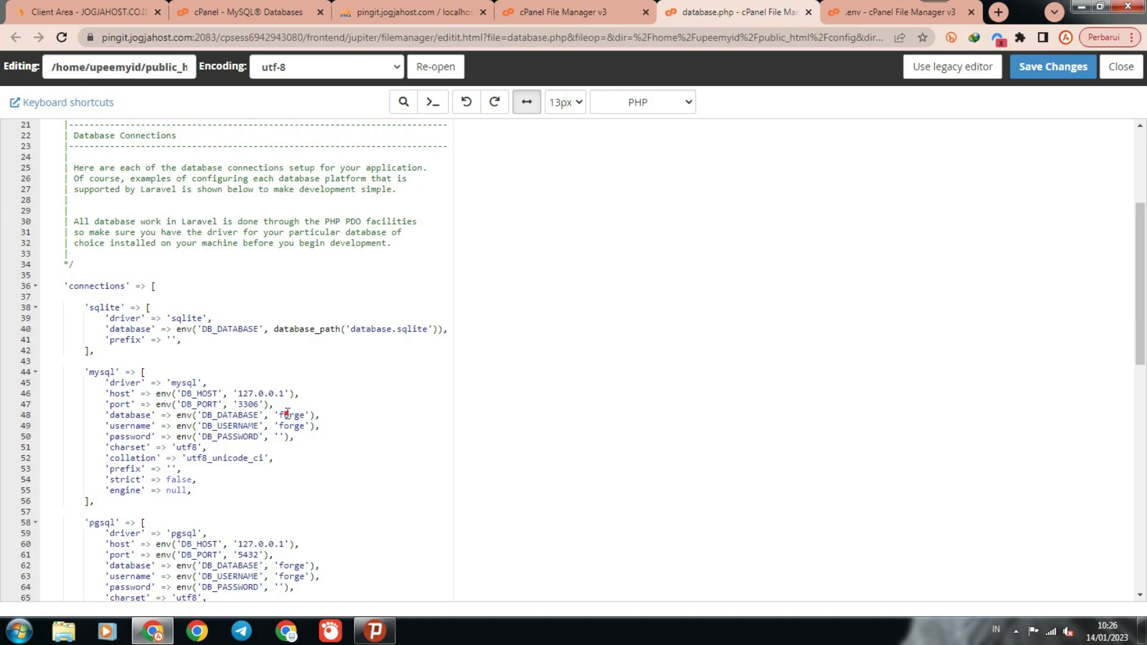
left_click_drag(279, 415, 306, 414)
key("ctrl+v")
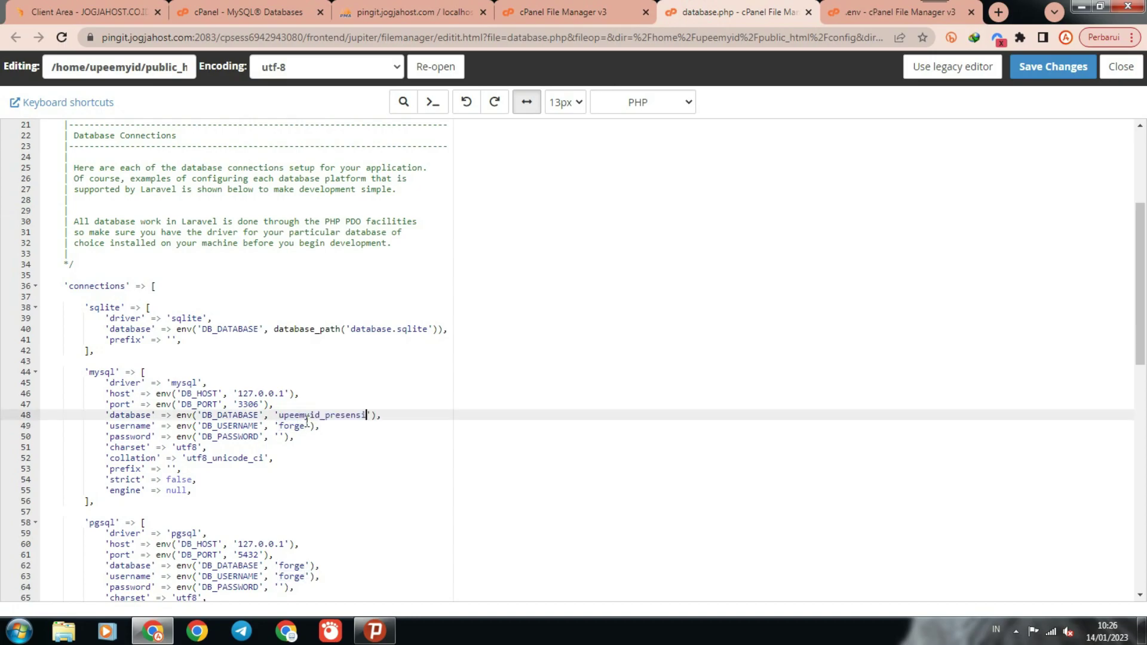
left_click(848, 15)
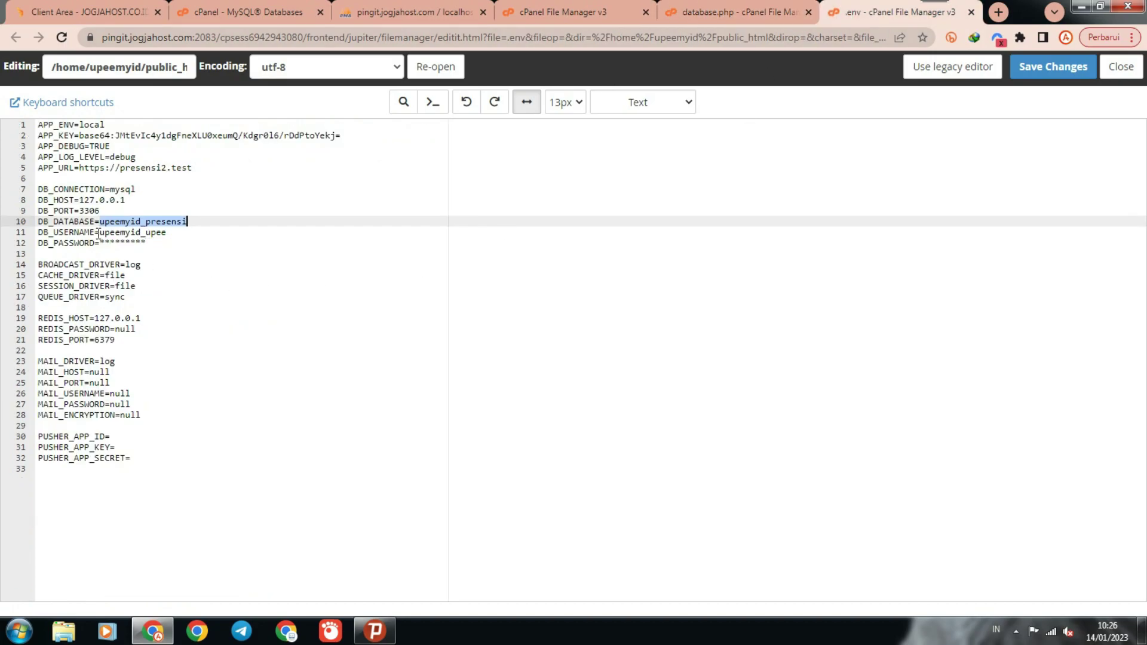
left_click_drag(100, 233, 169, 234)
key("ctrl+c")
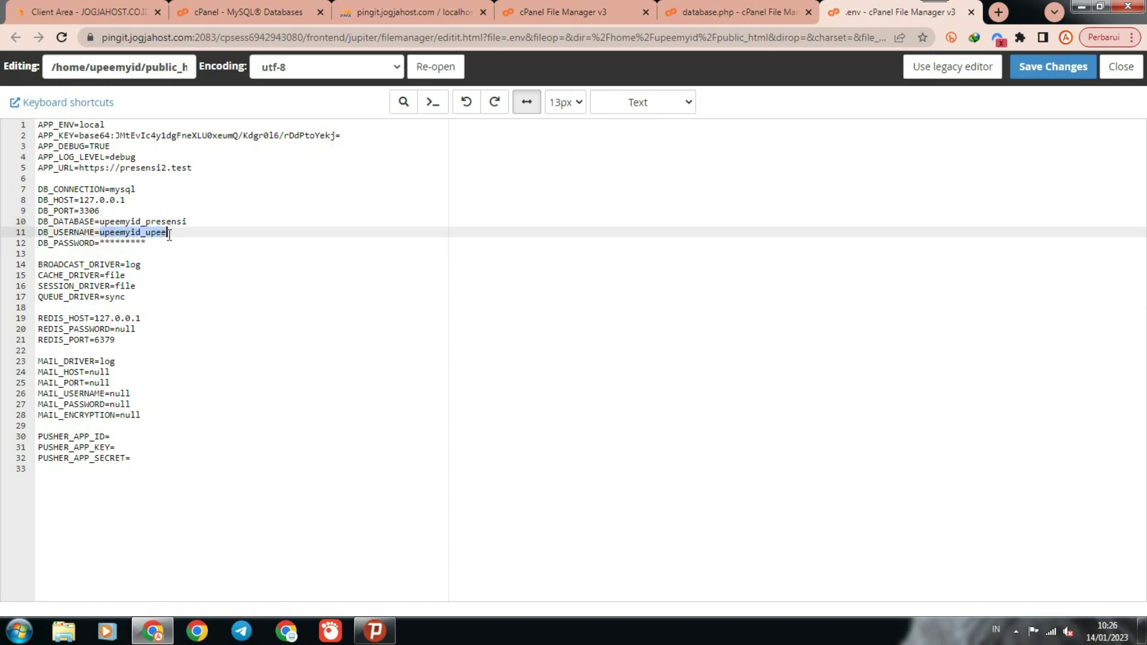
left_click(738, 12)
double_click(292, 426)
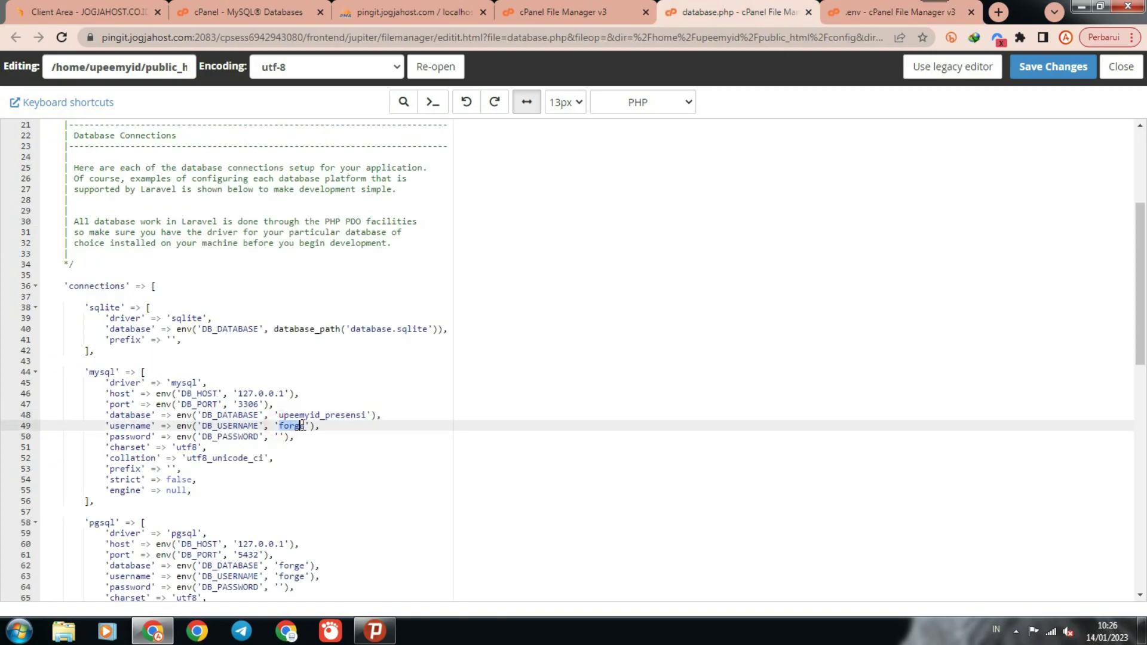
key("ctrl+v")
Enter the database password as the mysql connection's DB_PASSWORD default in database.php.
left_click(280, 437)
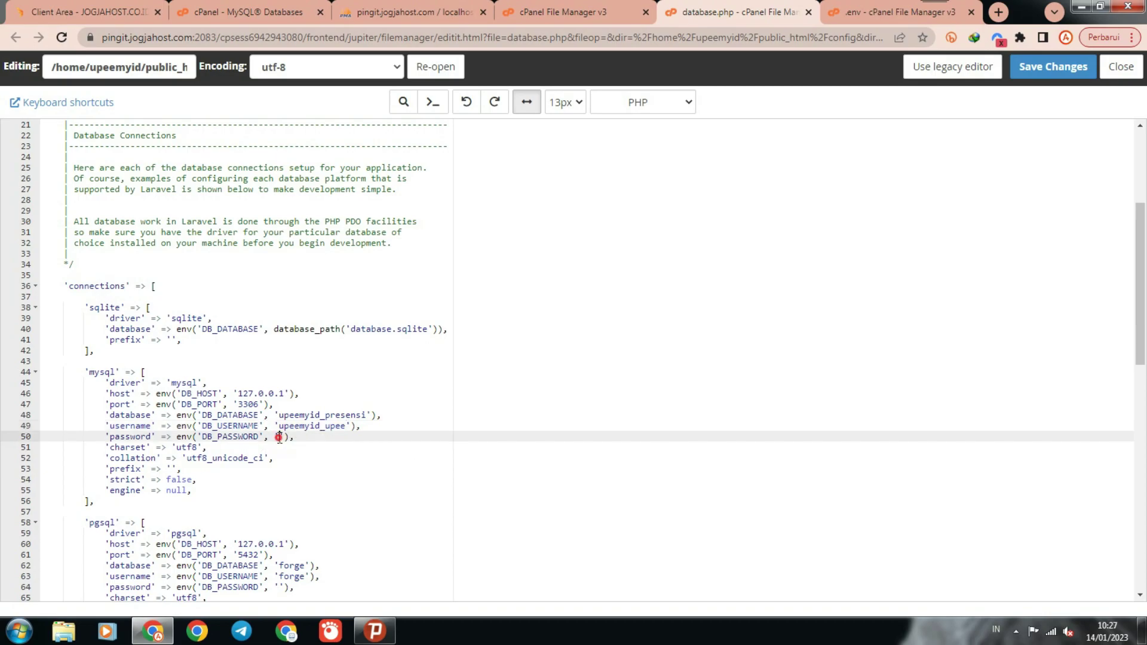
type("**********")
left_click(1015, 630)
left_click(912, 403)
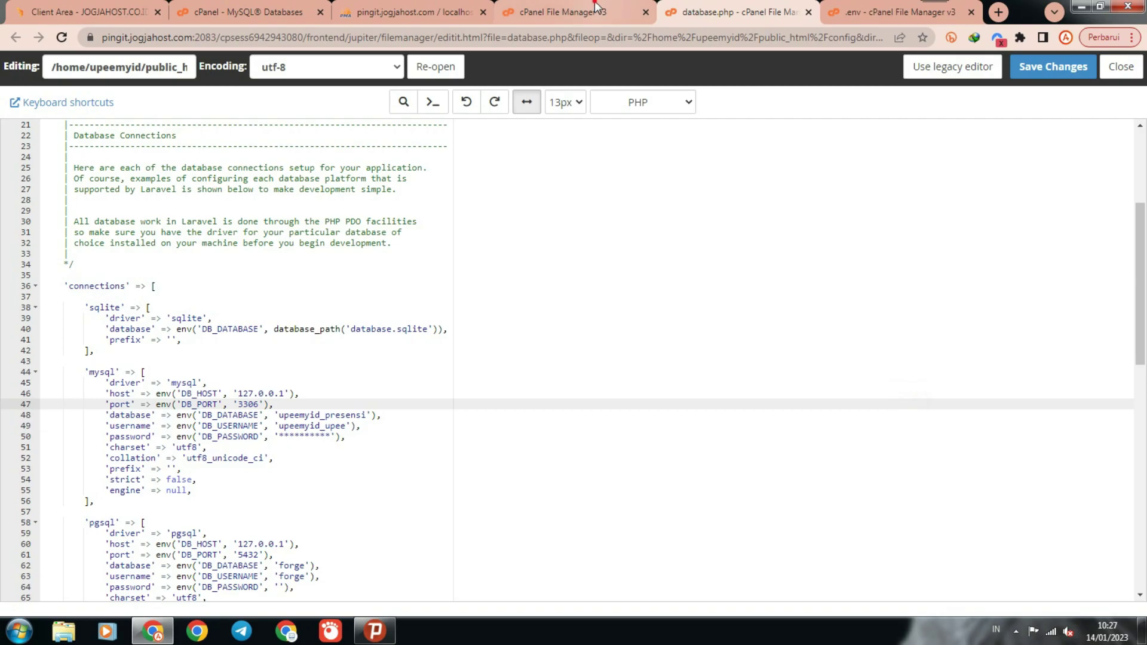
Search the cPanel tools for PHP and open phpMyAdmin.
left_click(595, 8)
left_click(421, 3)
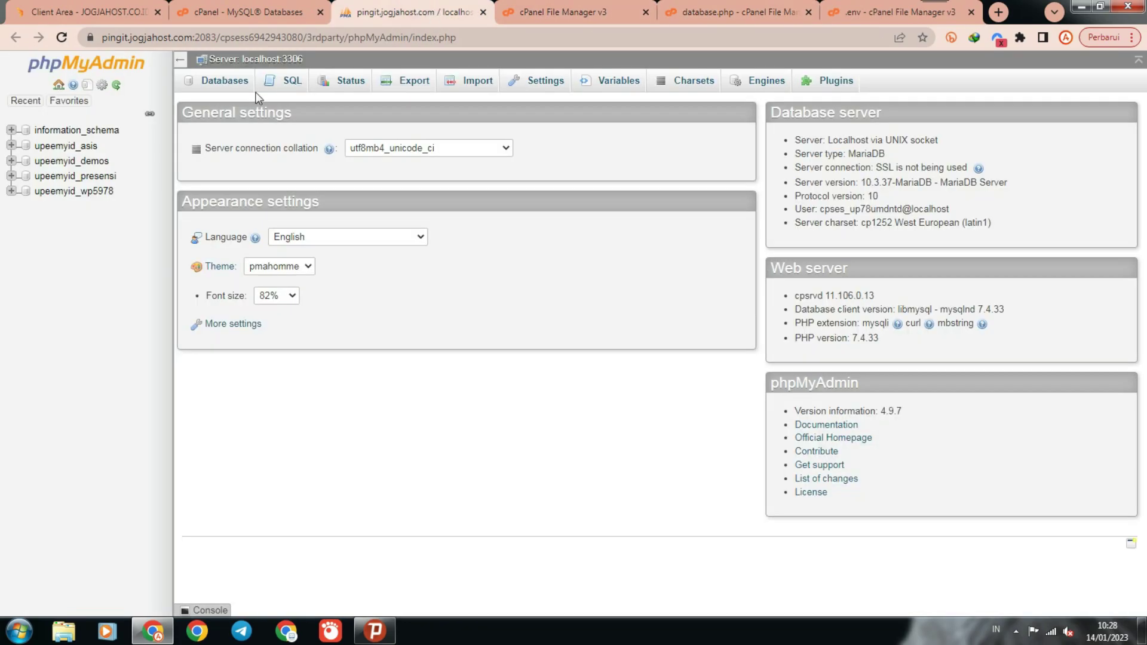
left_click(252, 6)
left_click(912, 79)
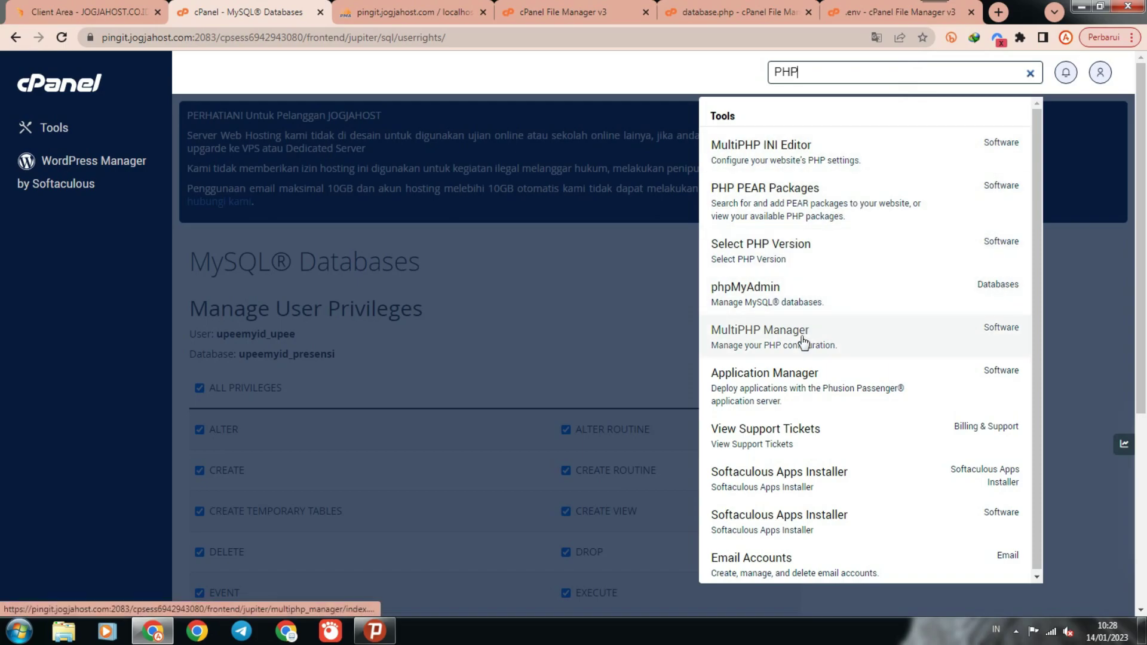
left_click(810, 303)
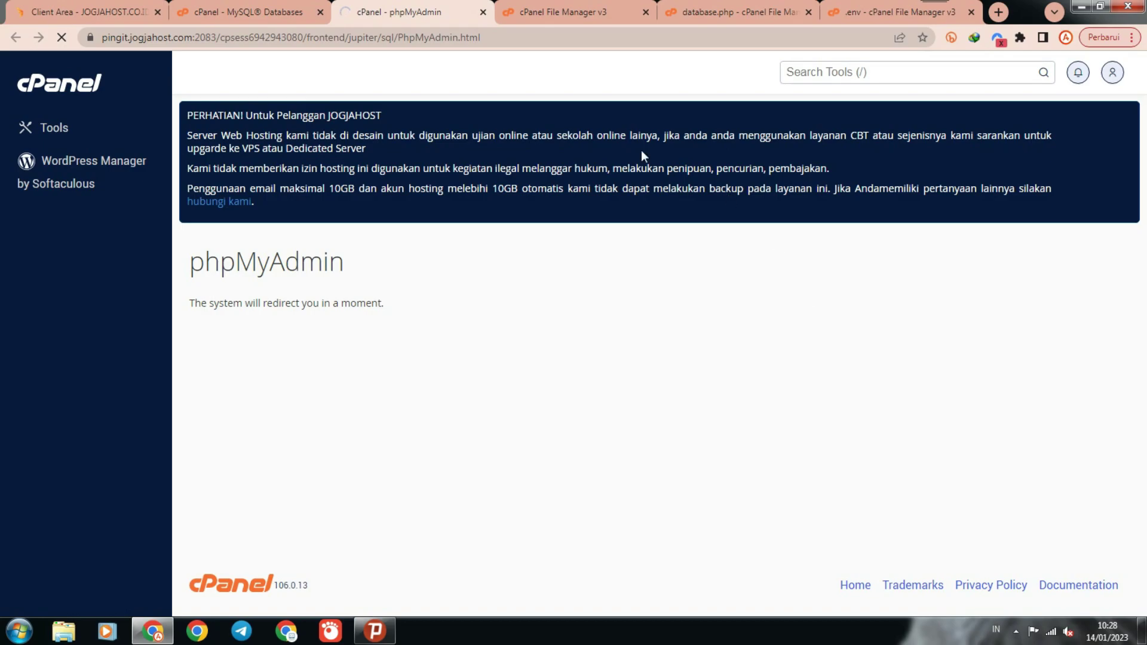
Open Select PHP Version from the cPanel tools and examine the current PHP version and the domains using it.
left_click(278, 14)
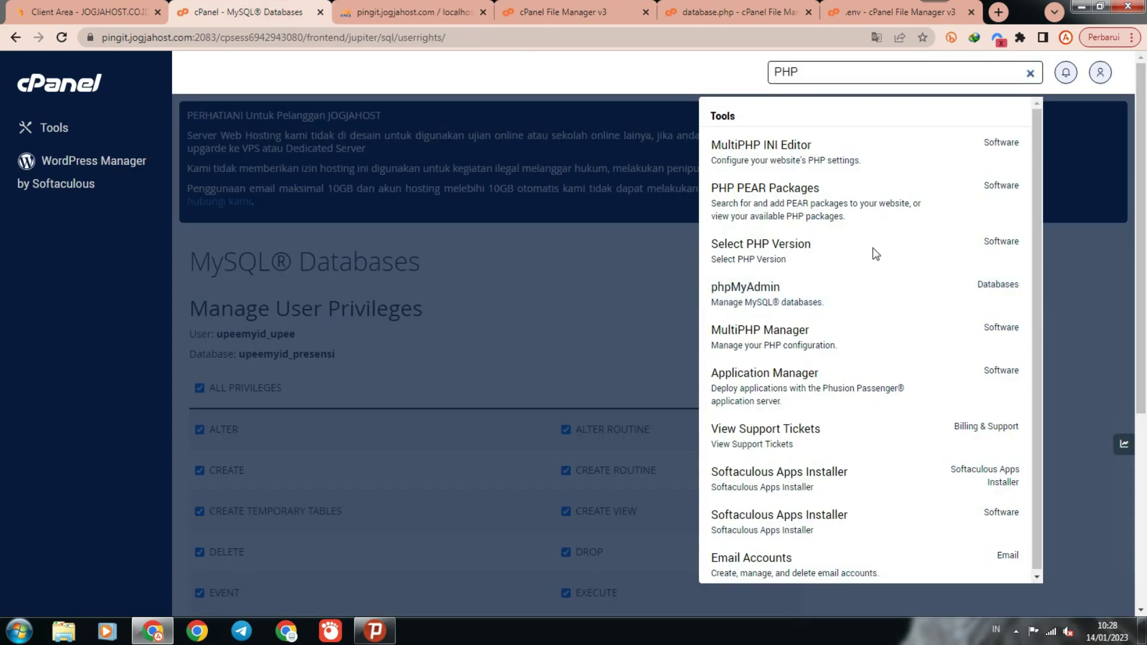
left_click(796, 254)
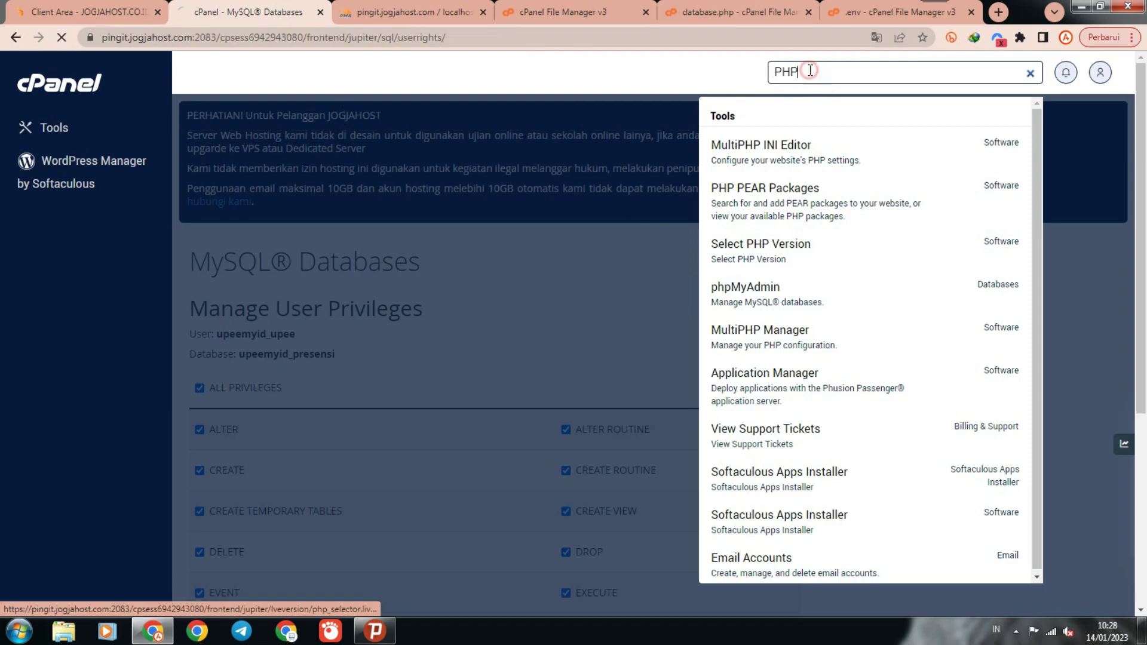
left_click(782, 252)
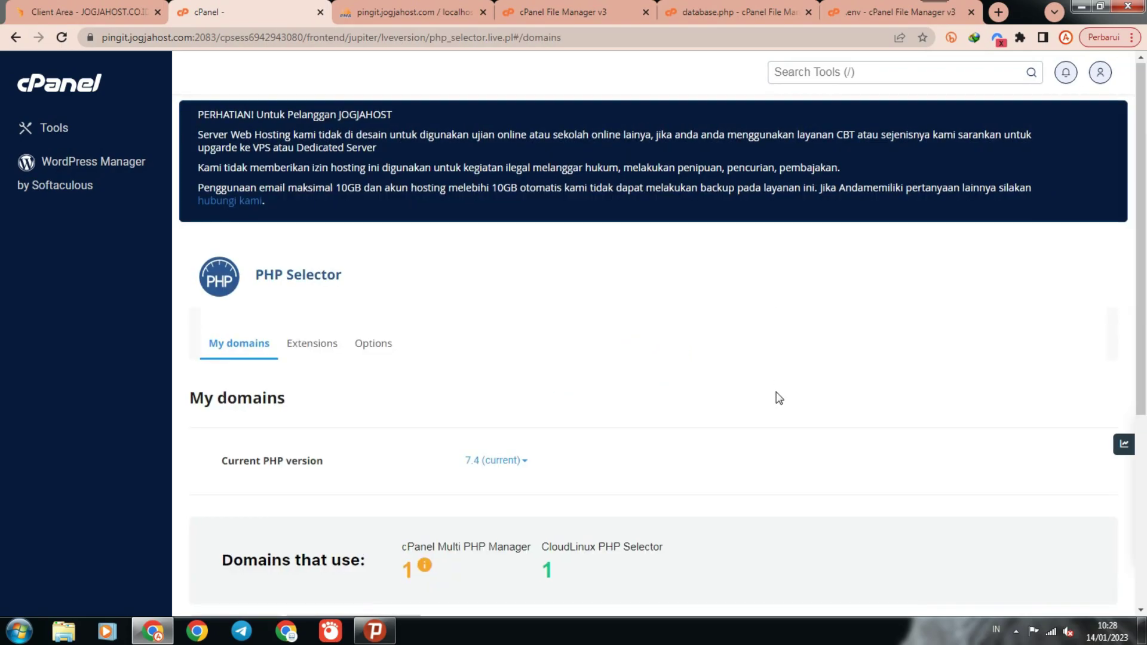
scroll(779, 389, "down", 5)
scroll(779, 394, "up", 5)
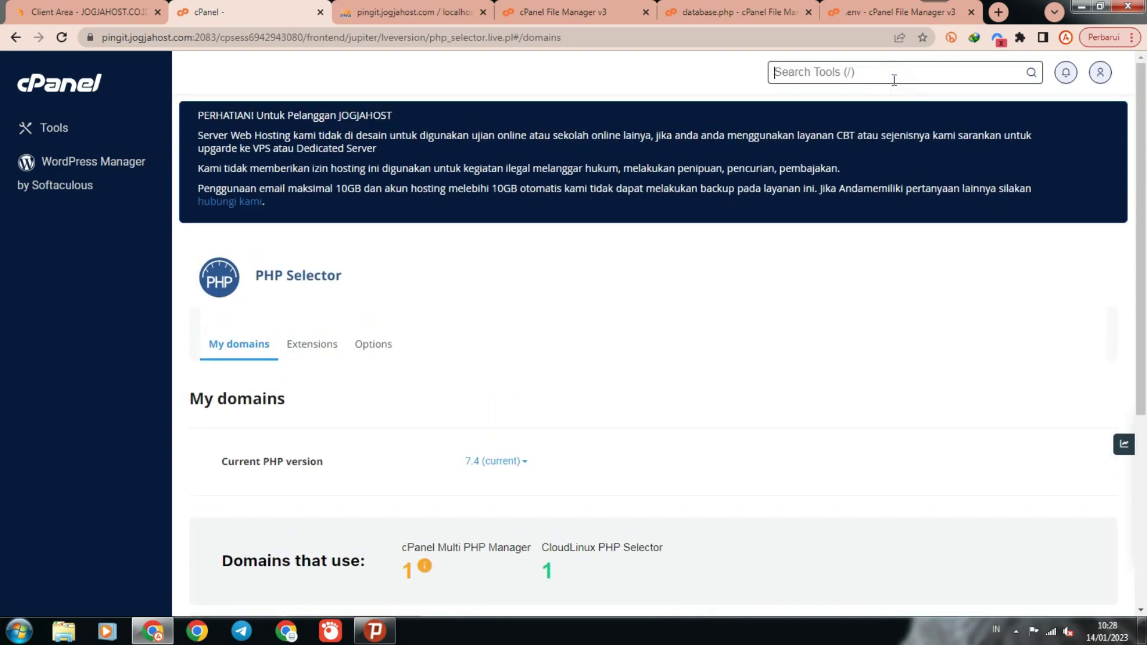
type("p")
key("BackSpace")
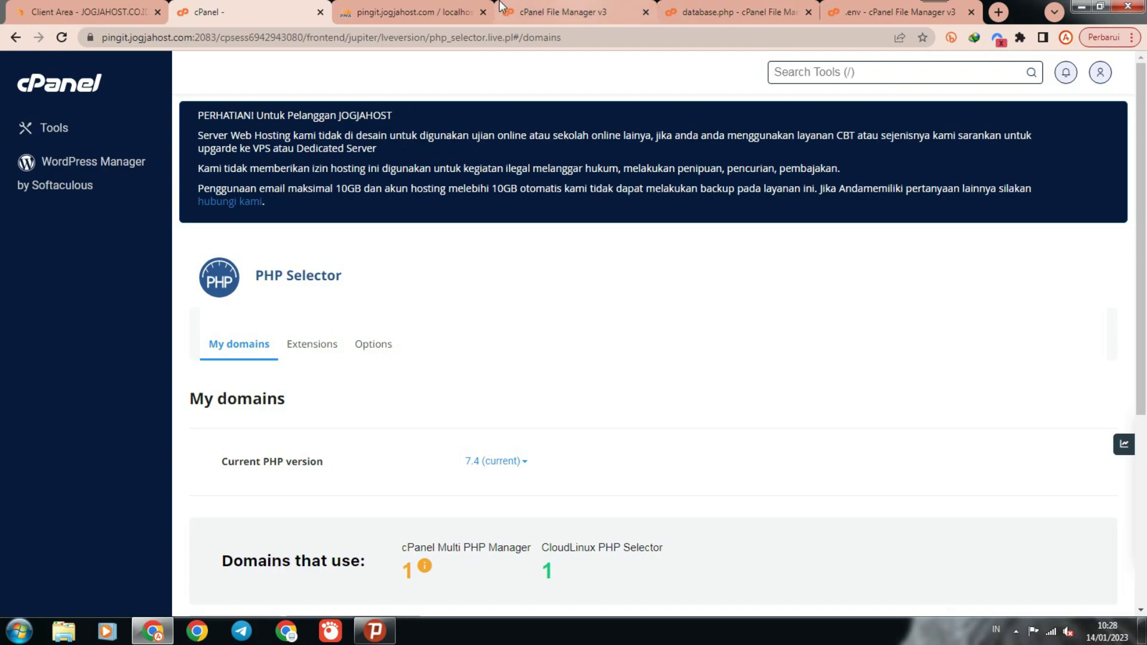
Choose db_presensi.sql from the Desktop as the import file for the upeemyid_presensi database in phpMyAdmin.
left_click(412, 12)
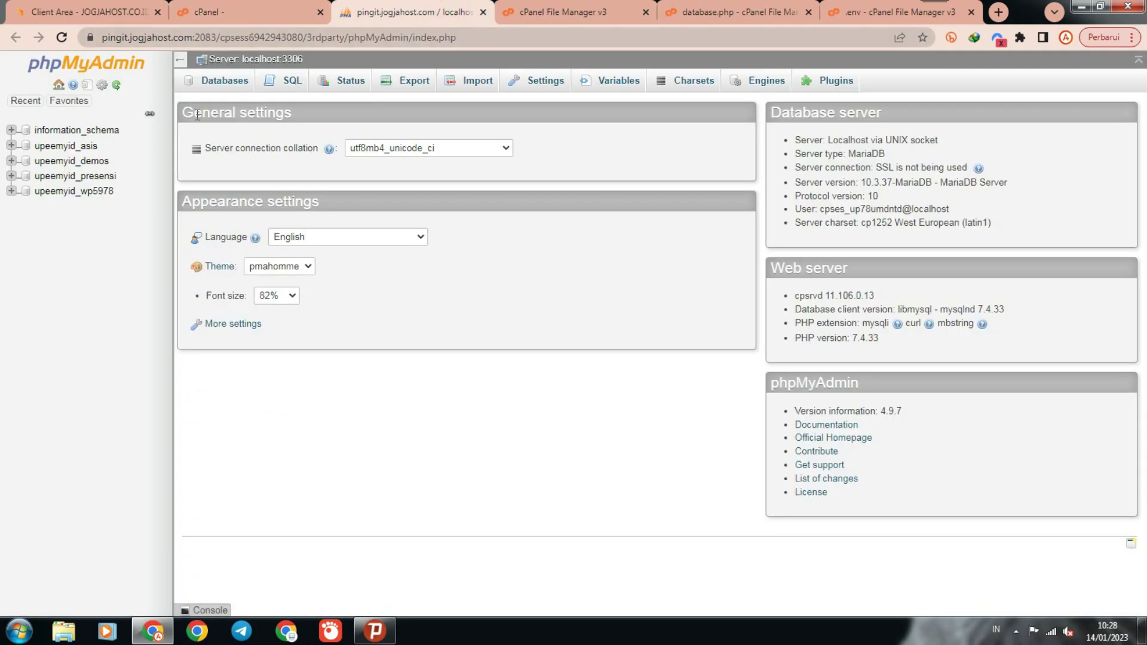
left_click(97, 176)
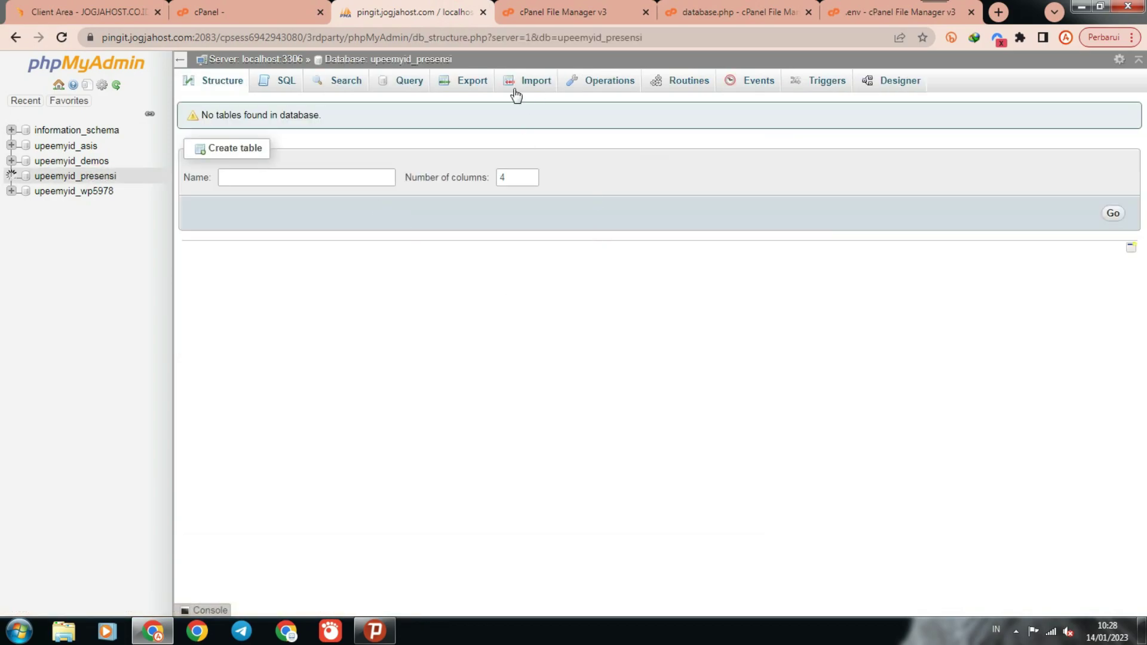
left_click(531, 84)
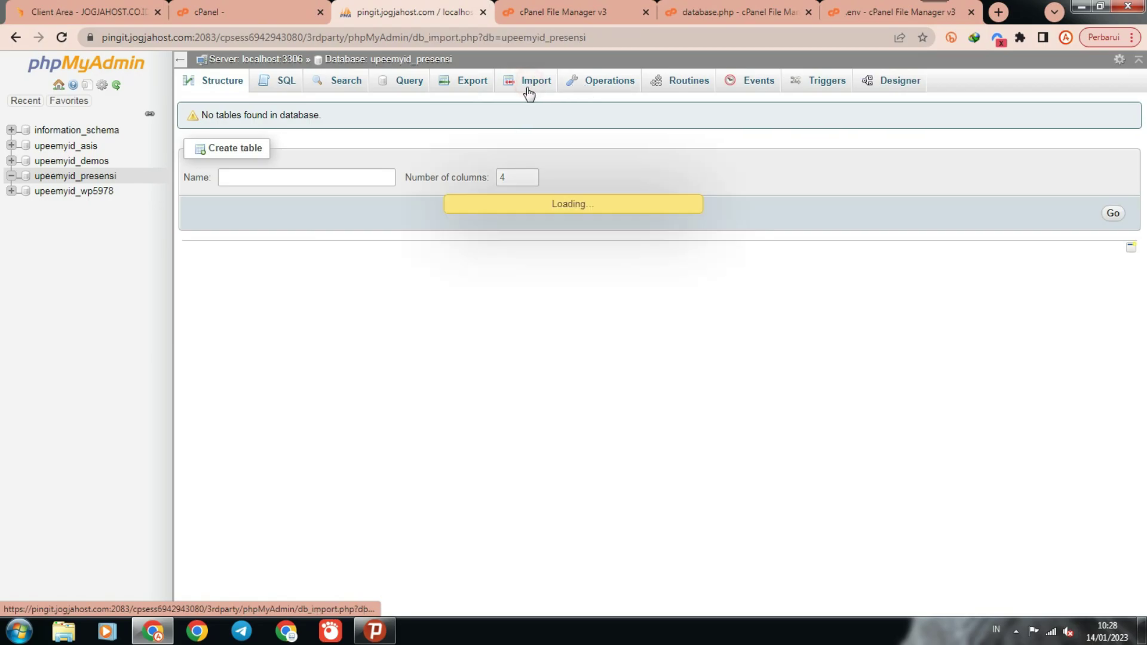
left_click(308, 226)
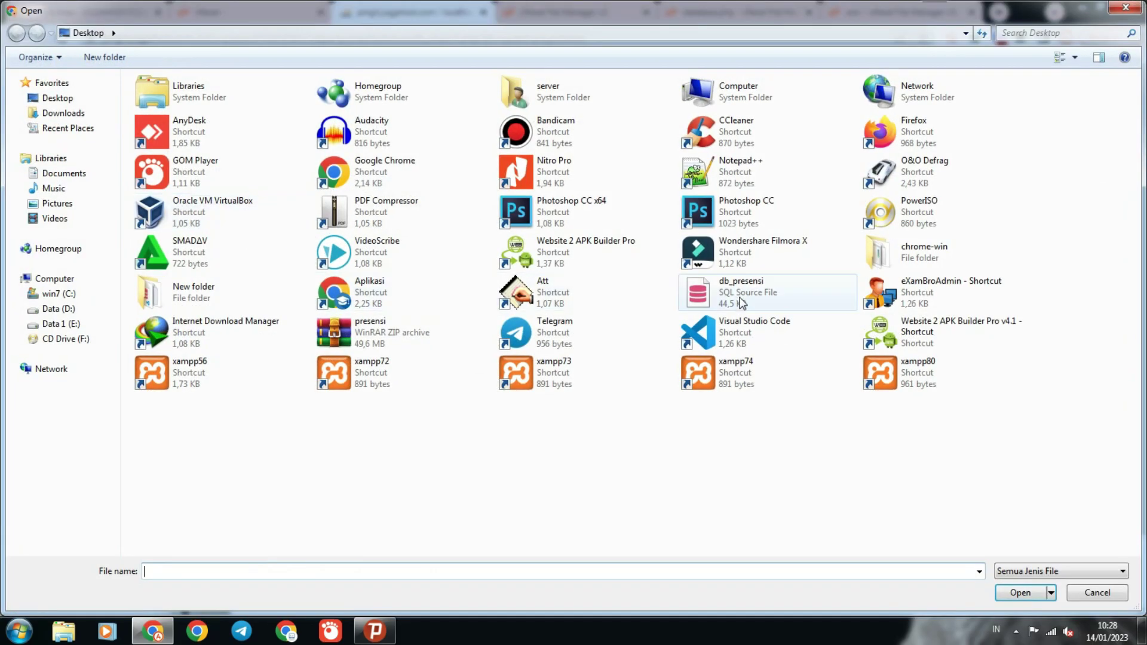
left_click(717, 292)
left_click(1020, 592)
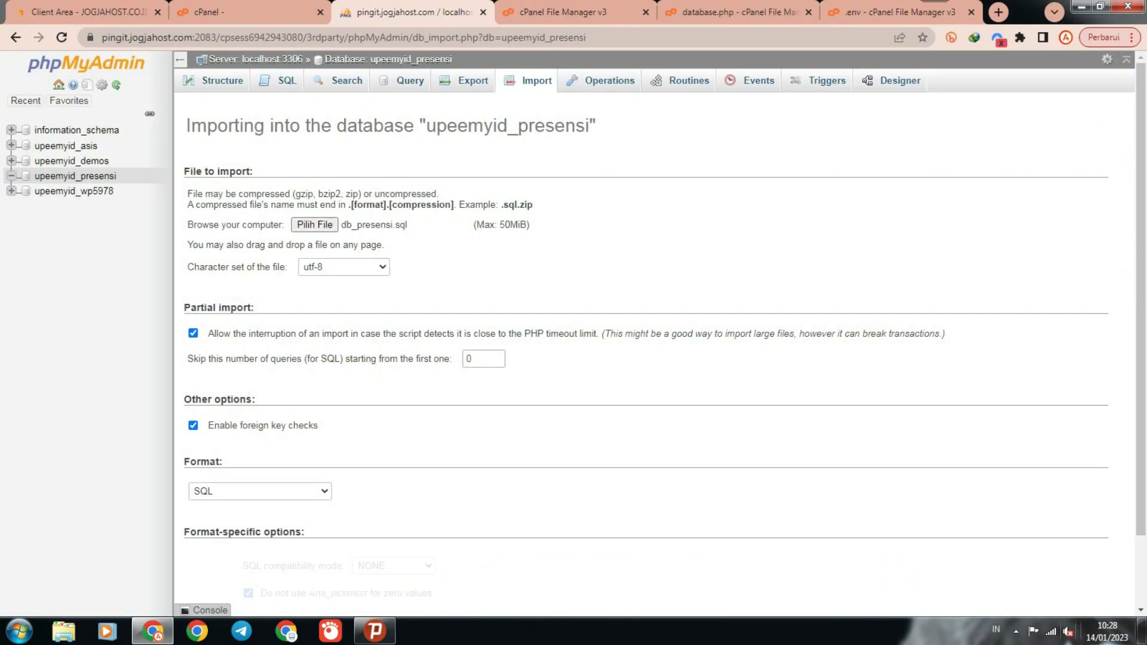
Run the import with the utf-8 character set, SQL format and default options.
left_click(1052, 632)
left_click(1054, 634)
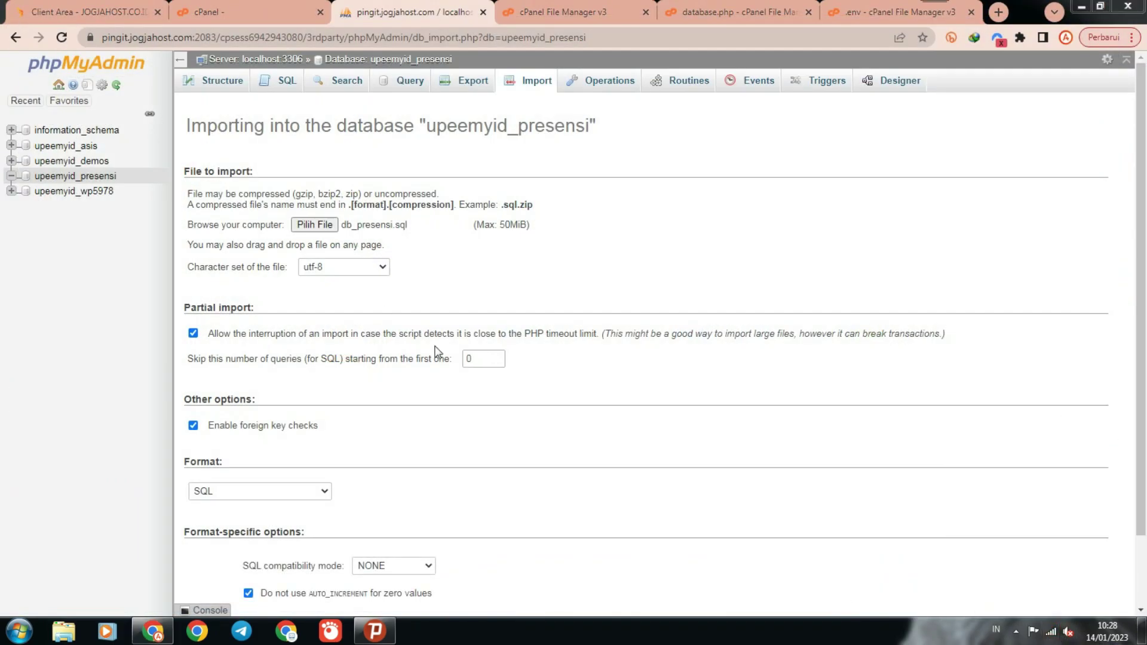
scroll(1141, 532, "down", 2)
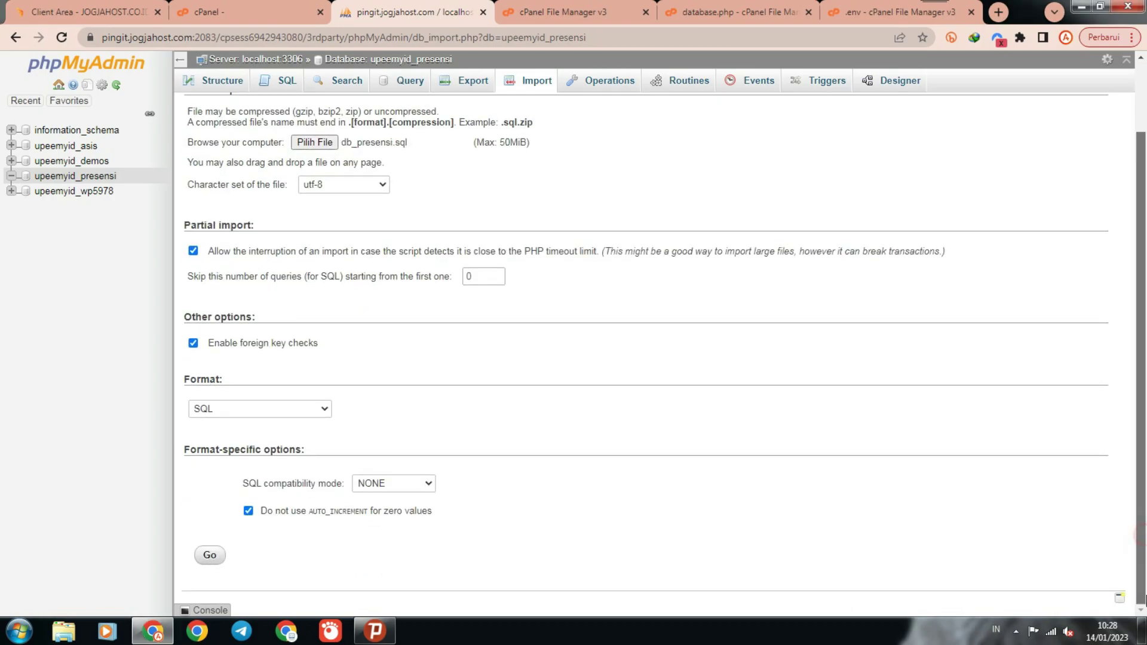
left_click(210, 557)
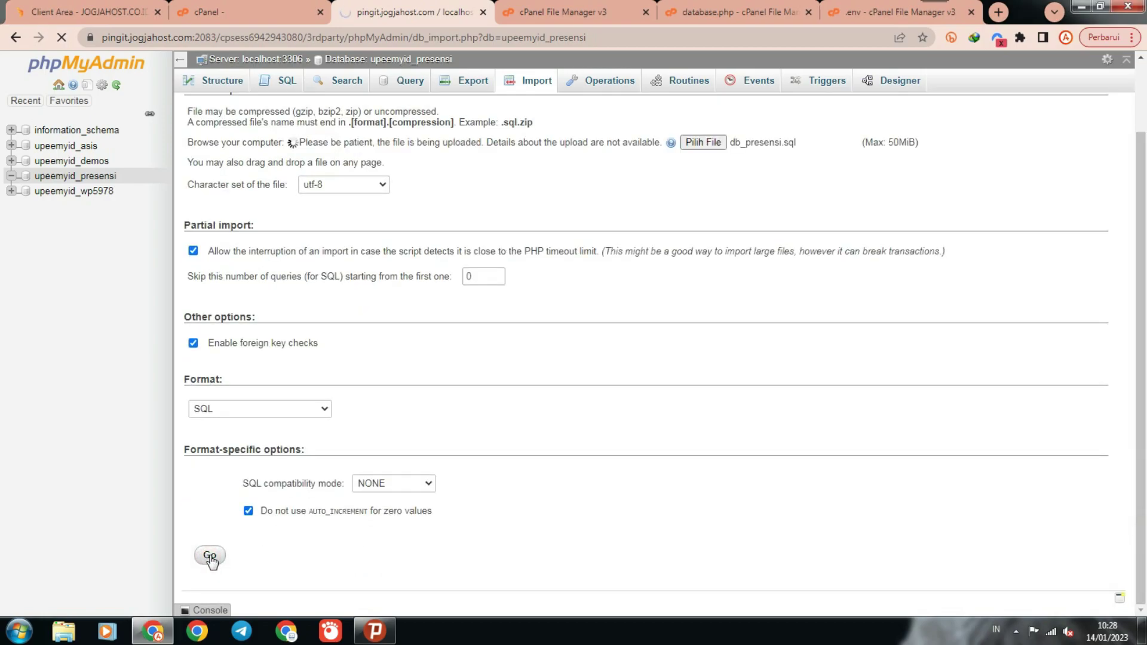